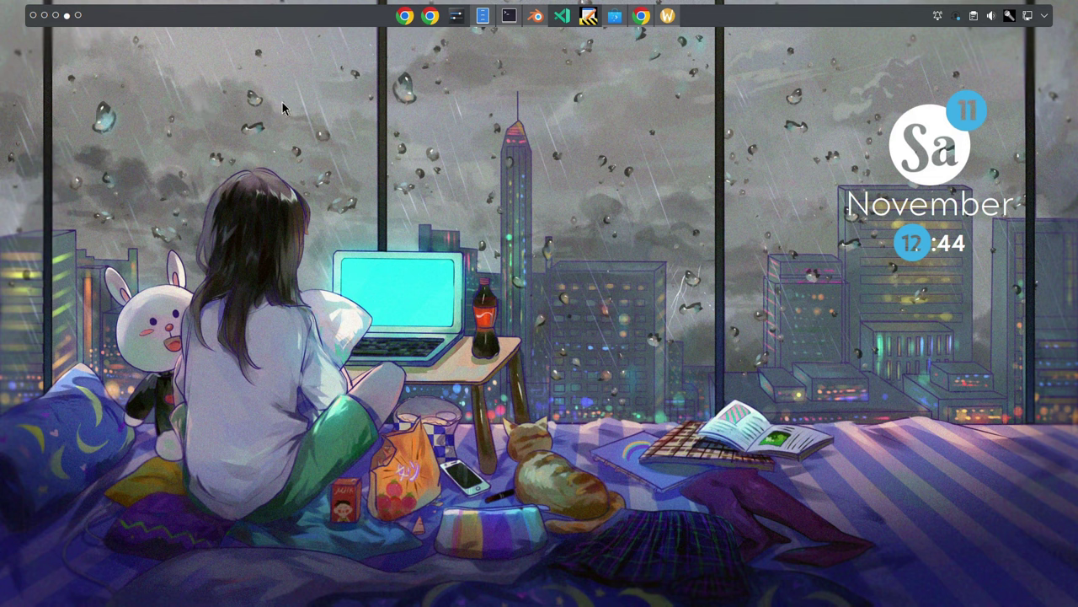
Review the list of enabled Plasma Search plugins from the KRunner settings, and close the settings
key("alt+space")
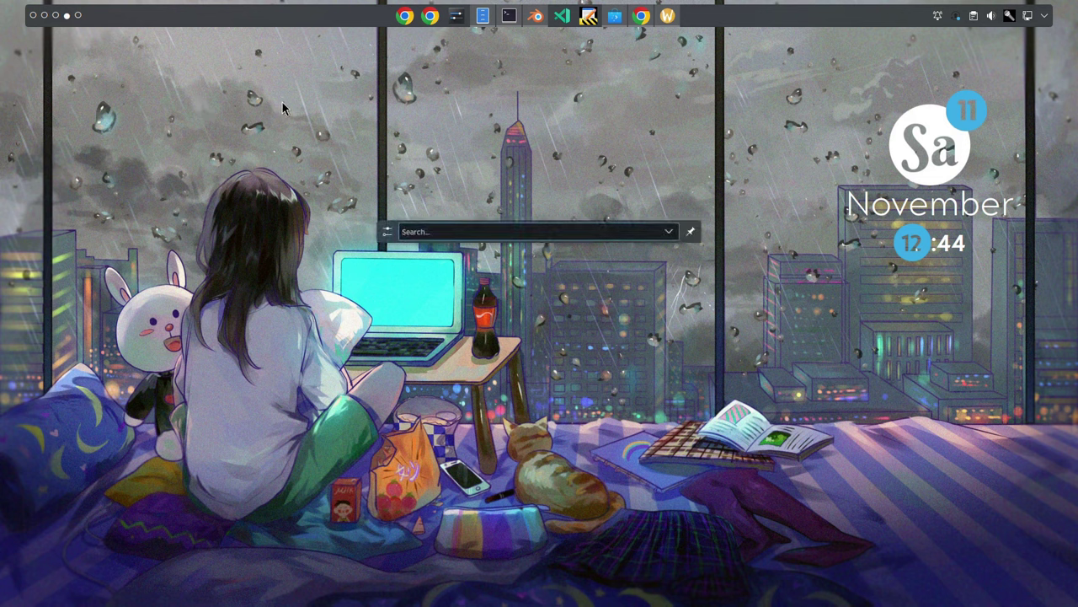
left_click(389, 231)
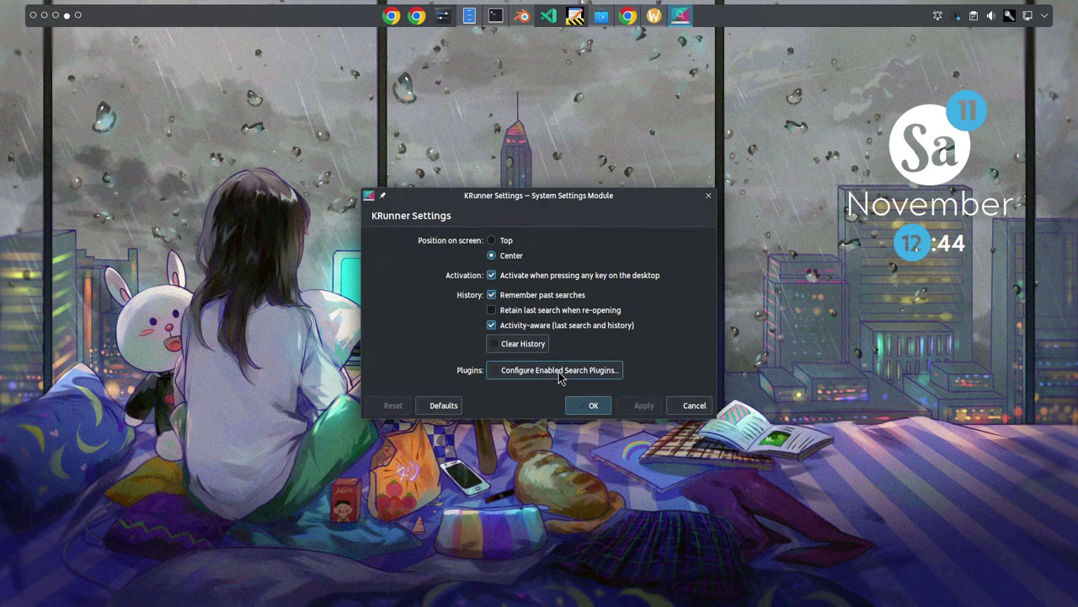
left_click(558, 374)
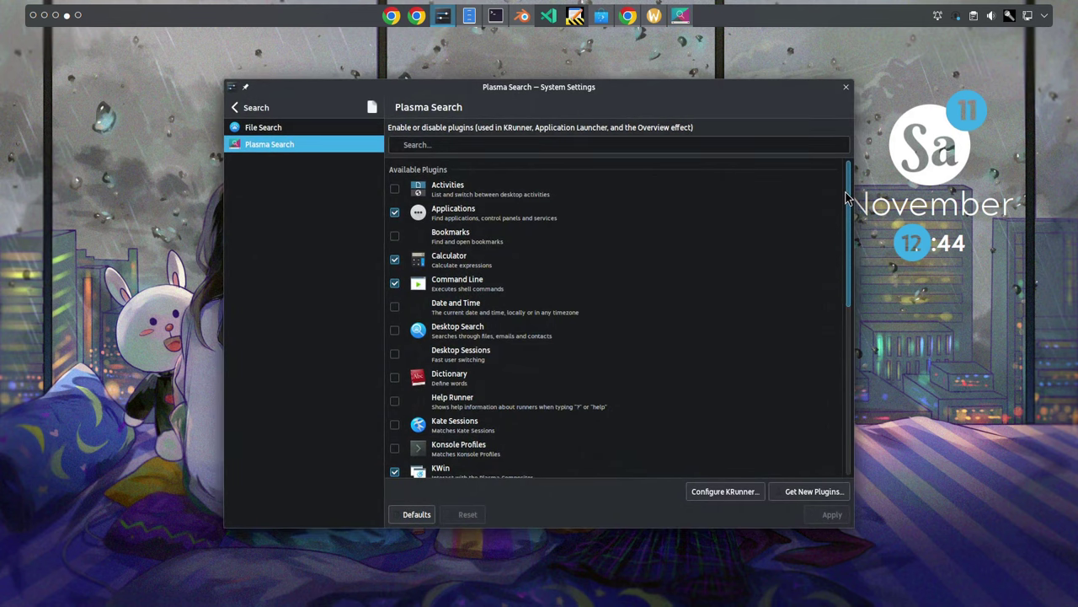
scroll(842, 249, "down", 3)
left_click_drag(842, 249, 849, 330)
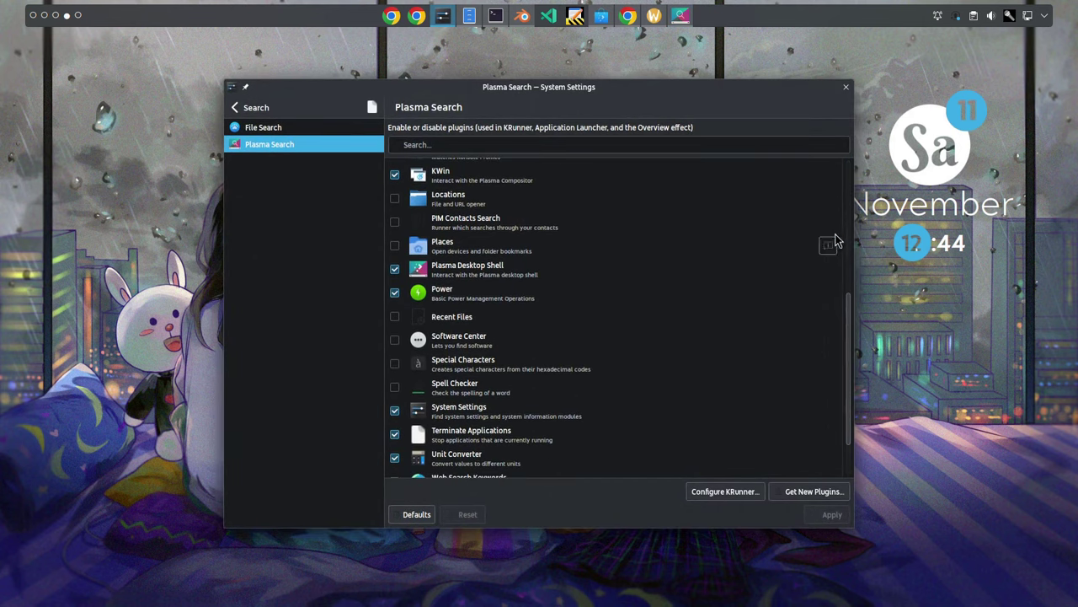
left_click(846, 88)
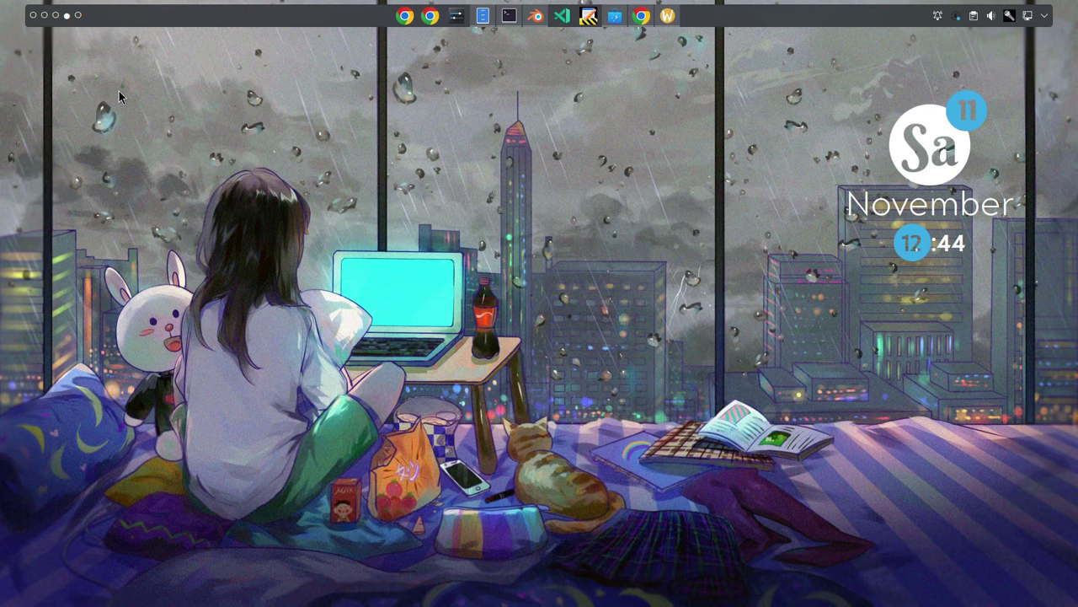
Switch to the third virtual desktop and return to the fourth one
left_click(58, 16)
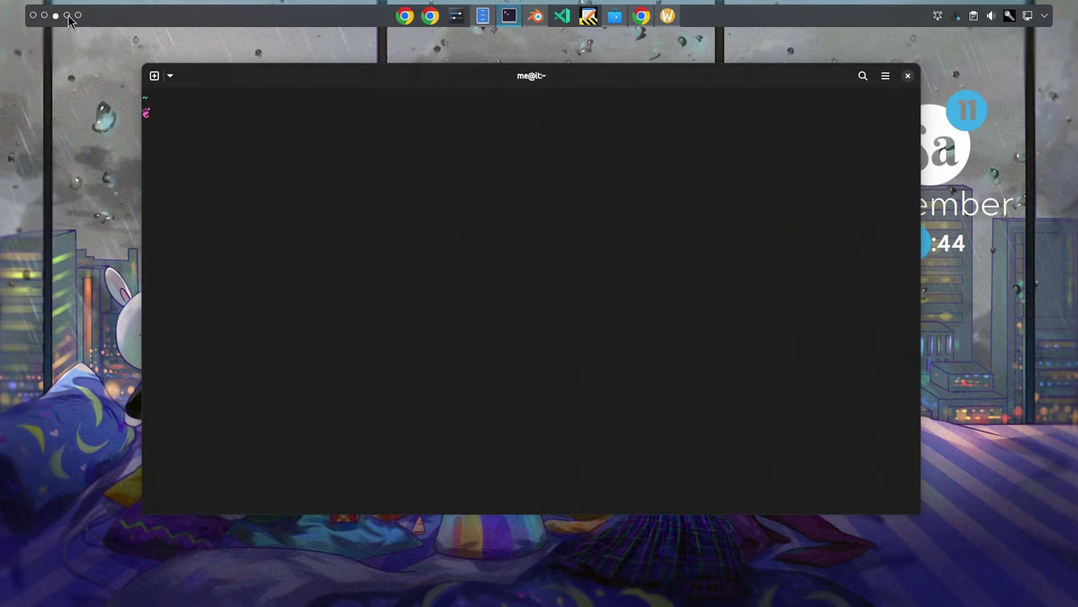
left_click(66, 15)
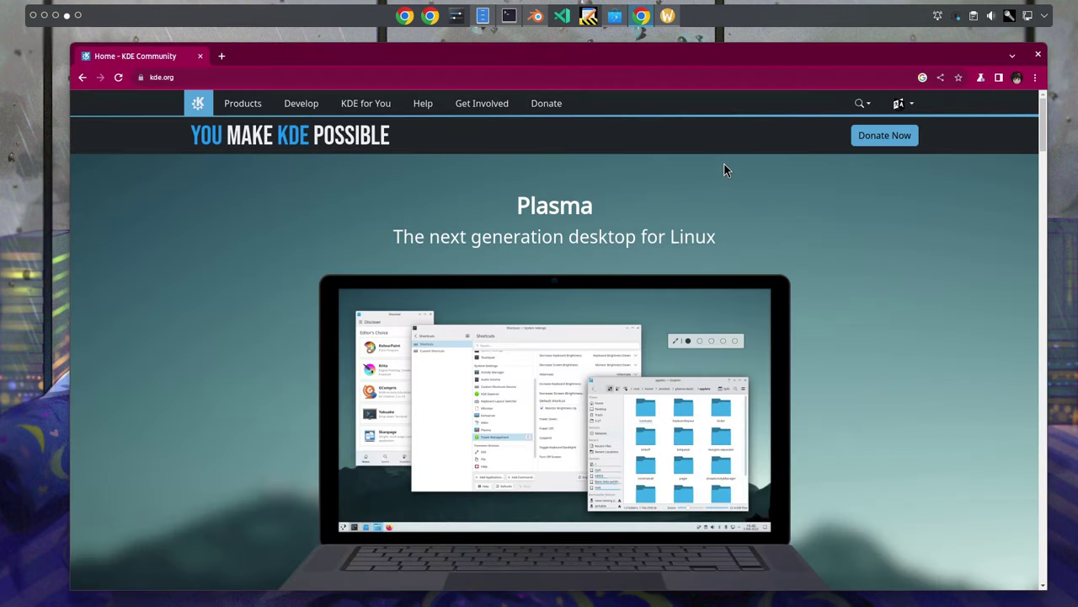
Set the desktop panel's visibility to Auto Hide and leave edit mode
right_click(845, 14)
left_click(897, 63)
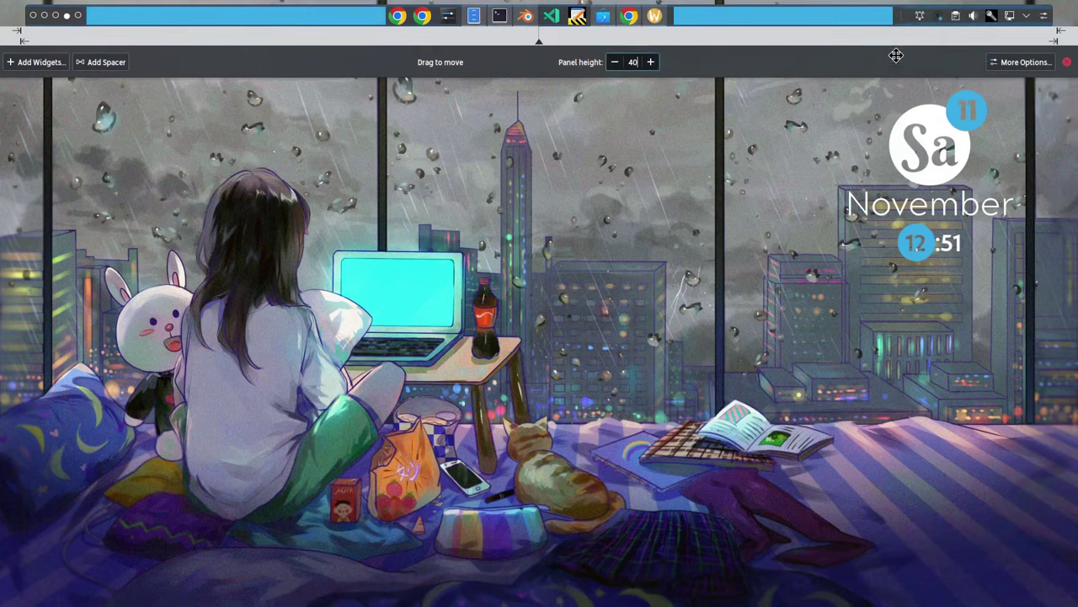
left_click(1035, 71)
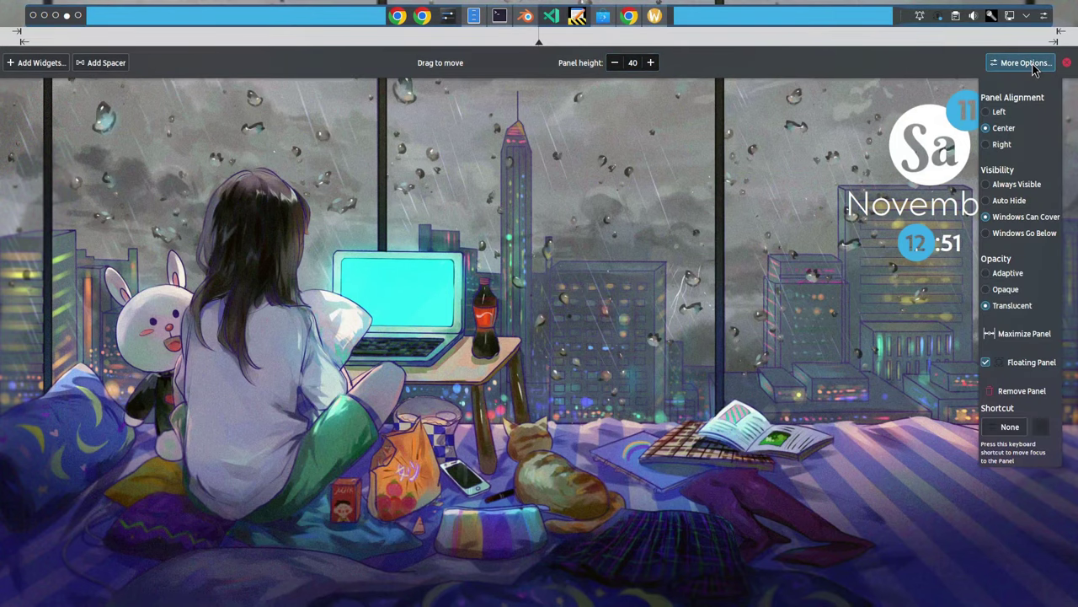
left_click(1008, 201)
left_click(867, 131)
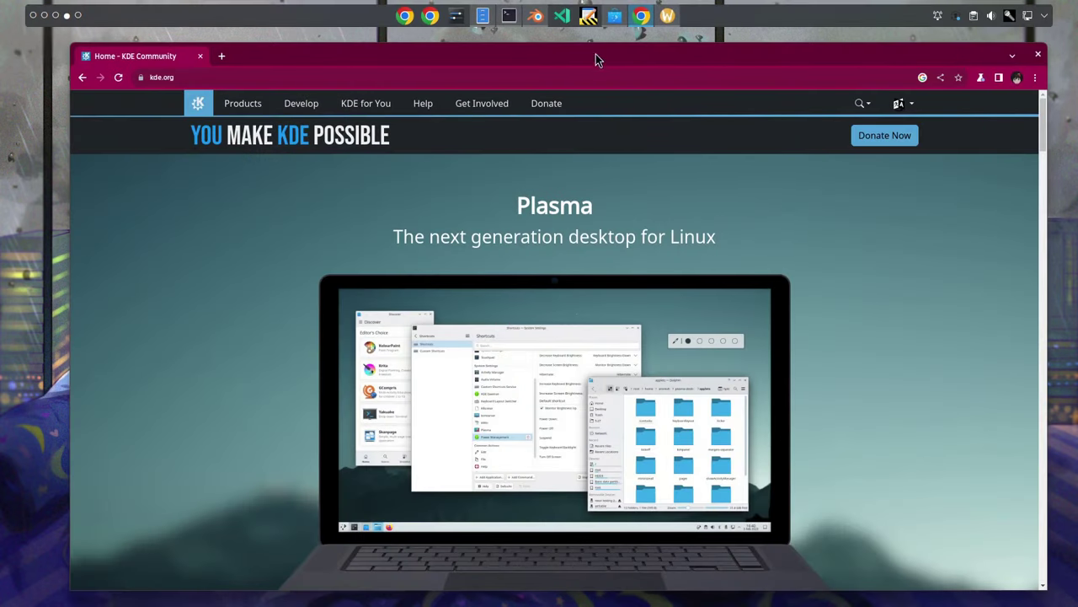
mouse_move(619, 37)
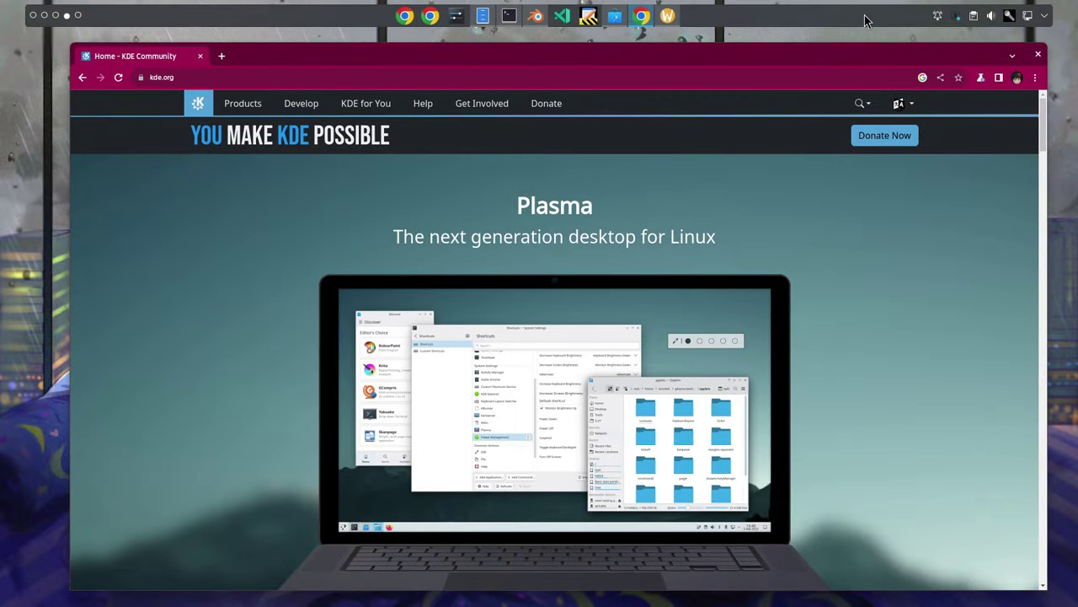
Set the desktop panel's visibility to Always Visible and reposition the browser window just beneath the panel
right_click(864, 20)
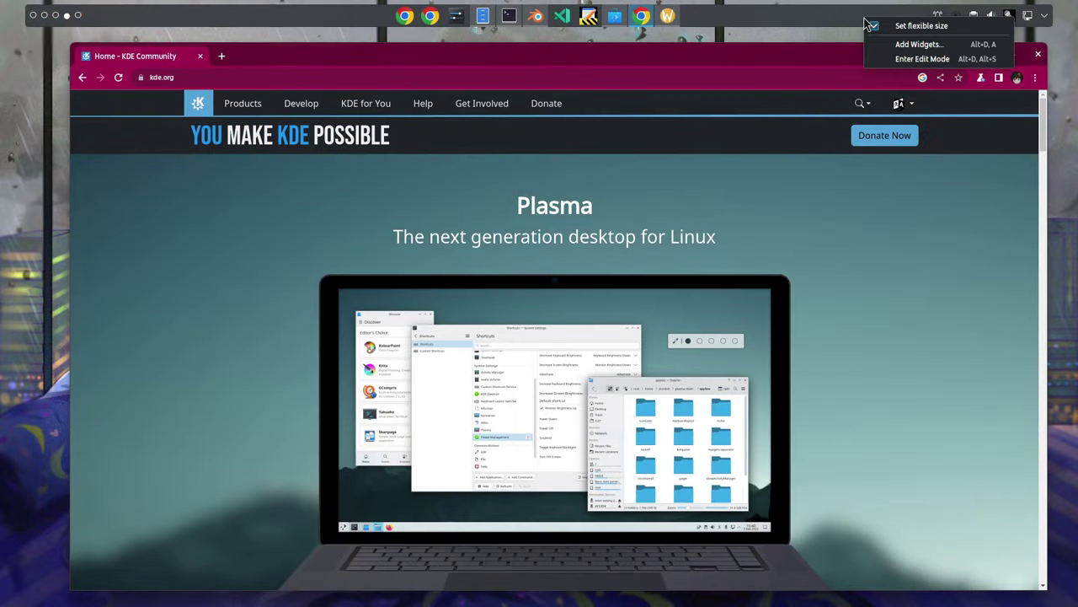
left_click(906, 56)
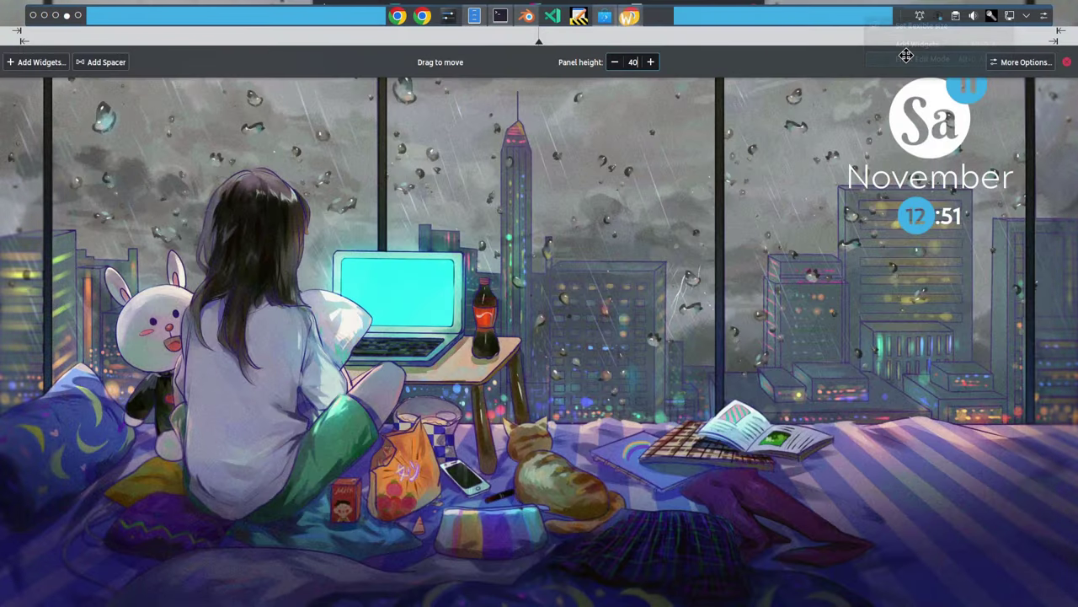
left_click(1033, 64)
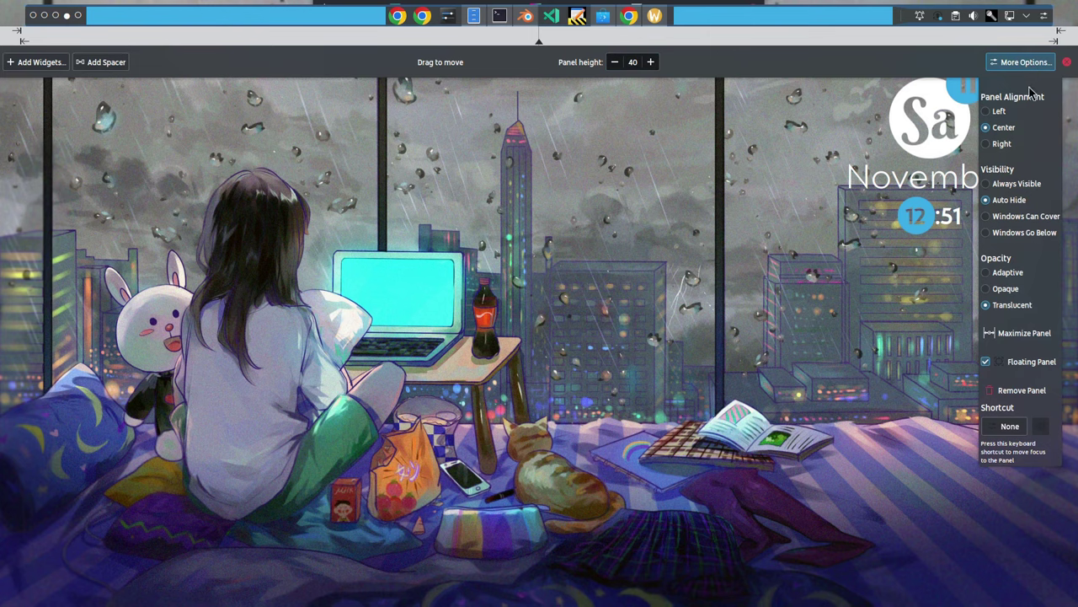
left_click(1034, 187)
left_click(1066, 61)
left_click(752, 35)
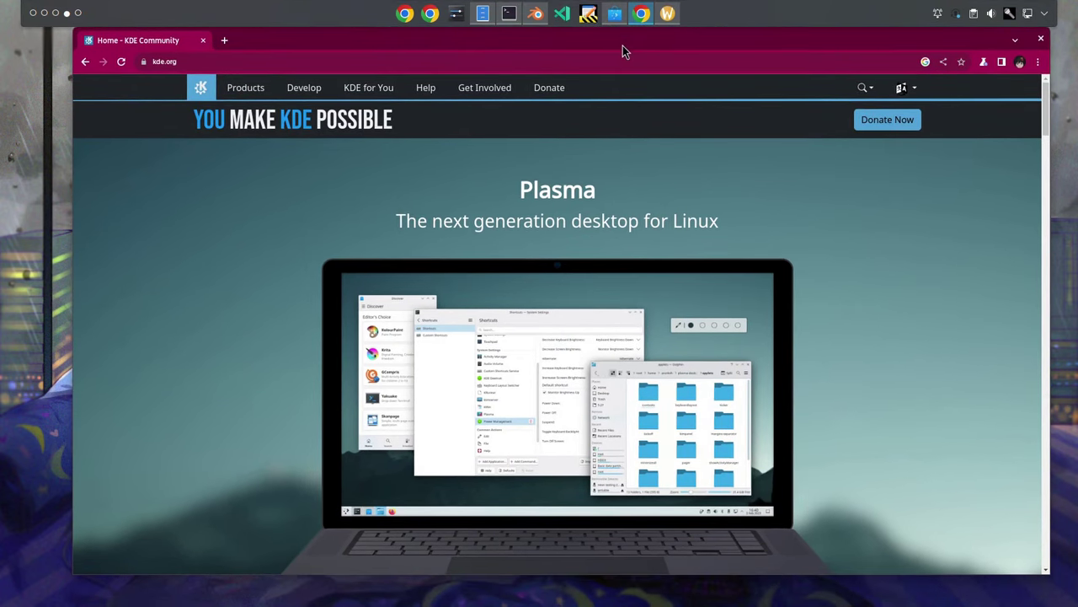
mouse_move(622, 48)
left_mouse_down()
mouse_move(623, 62)
mouse_move(621, 49)
left_mouse_up()
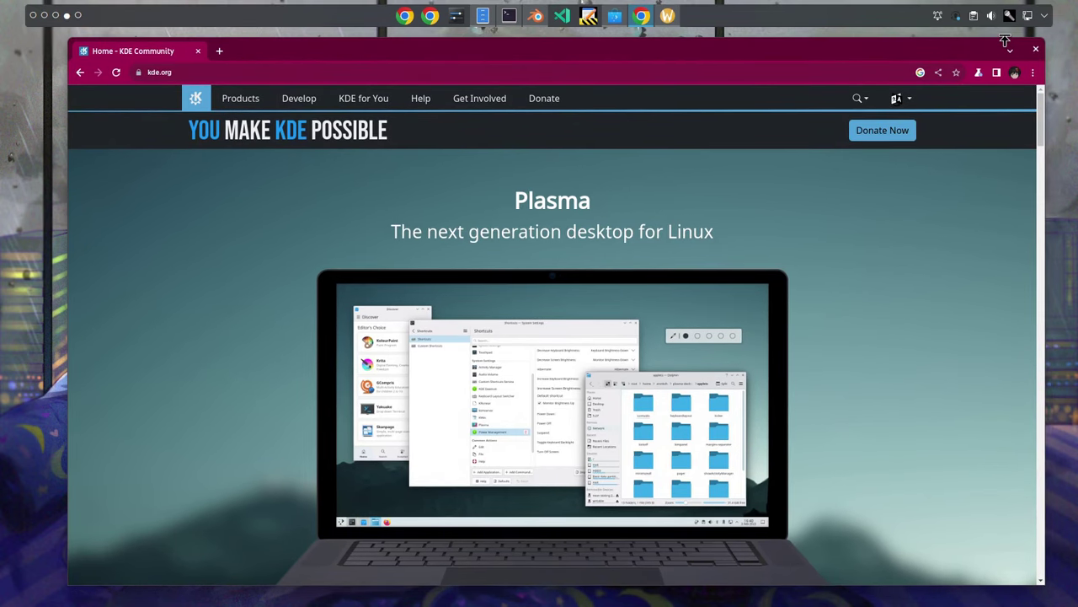
Set the desktop panel's visibility to Windows Can Cover and maximize the browser window
right_click(1044, 19)
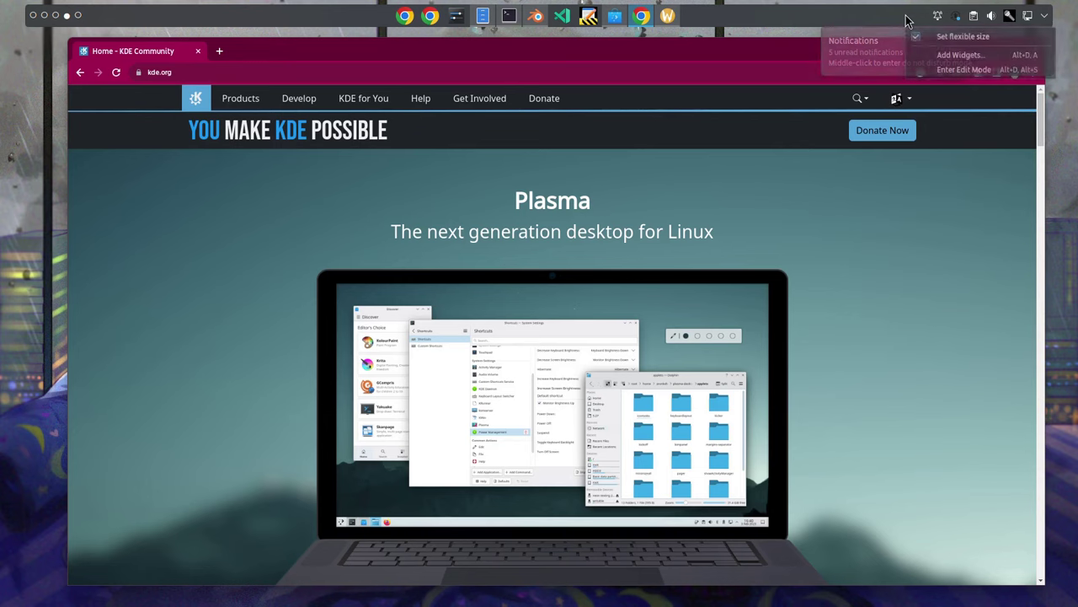
left_click(950, 70)
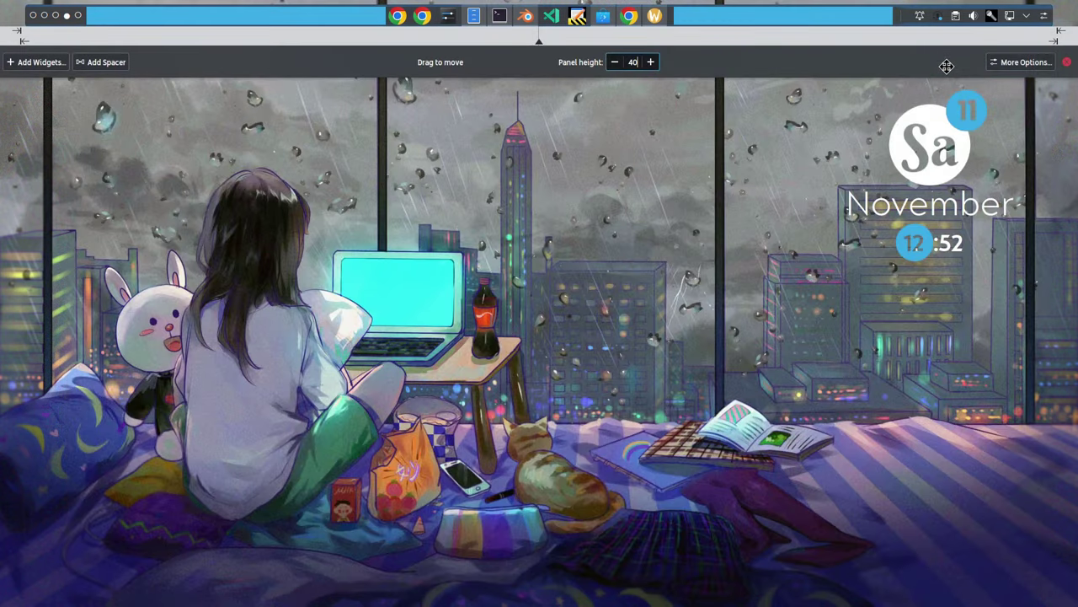
left_click(1027, 68)
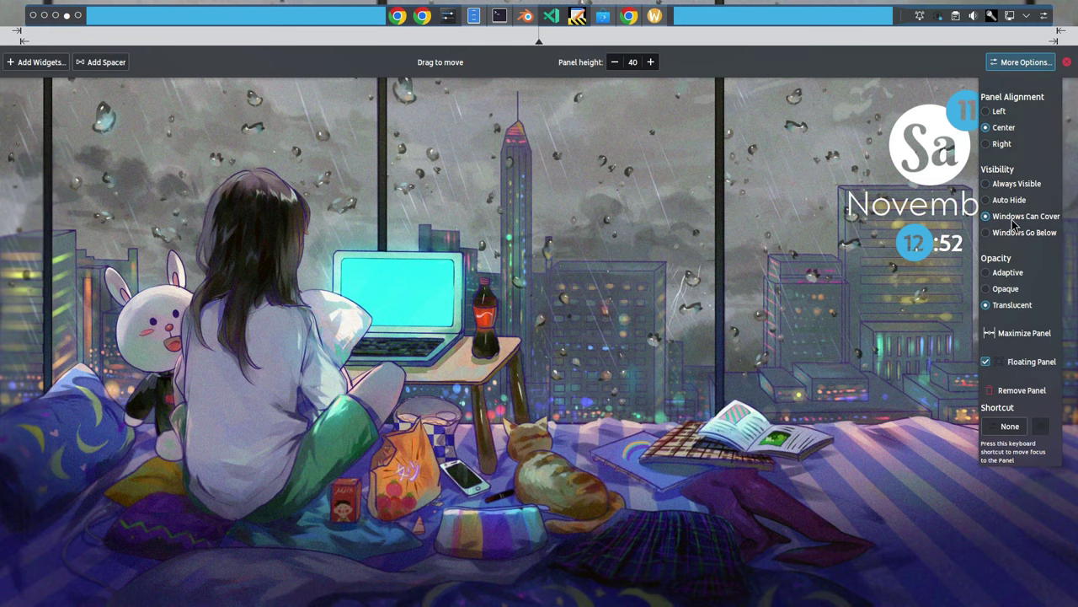
left_click(894, 163)
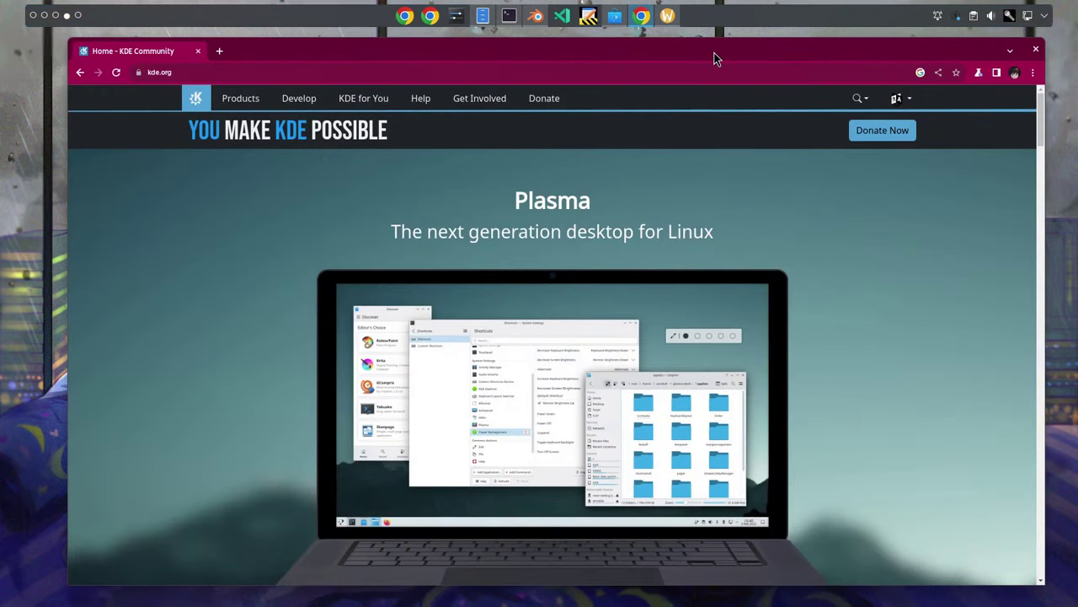
double_click(714, 59)
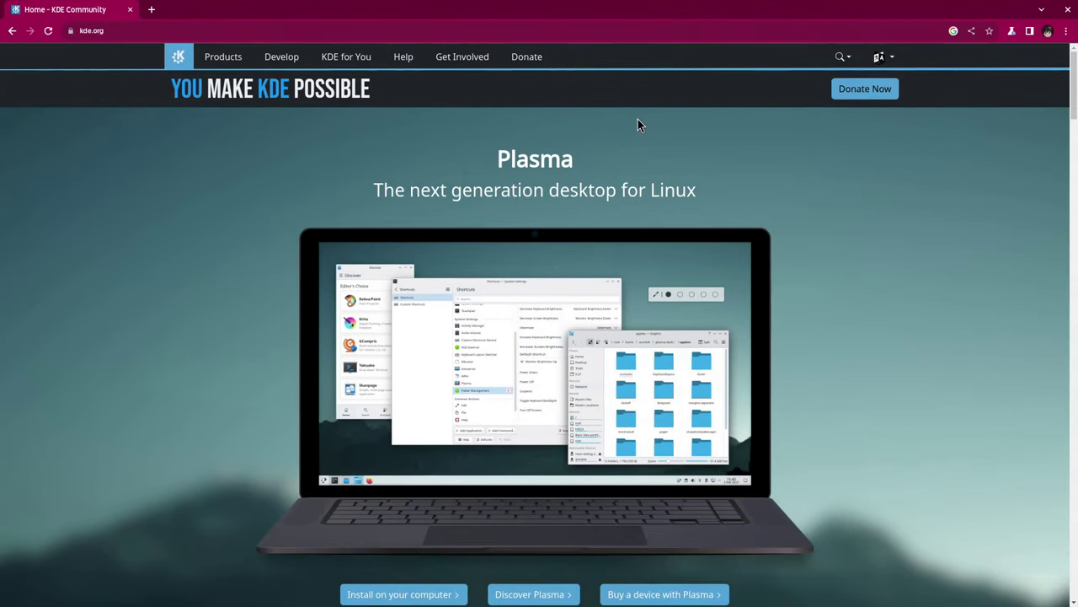
Reveal the covered panel, bring up the terminal from it, shift its window slightly, and return to the browser
mouse_move(567, 4)
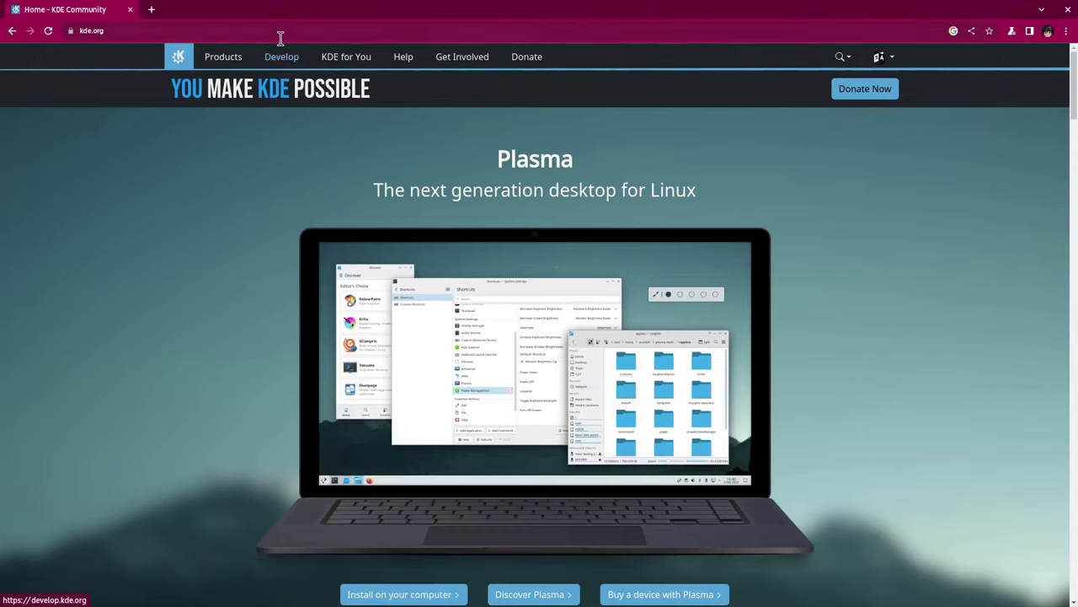
mouse_move(293, 3)
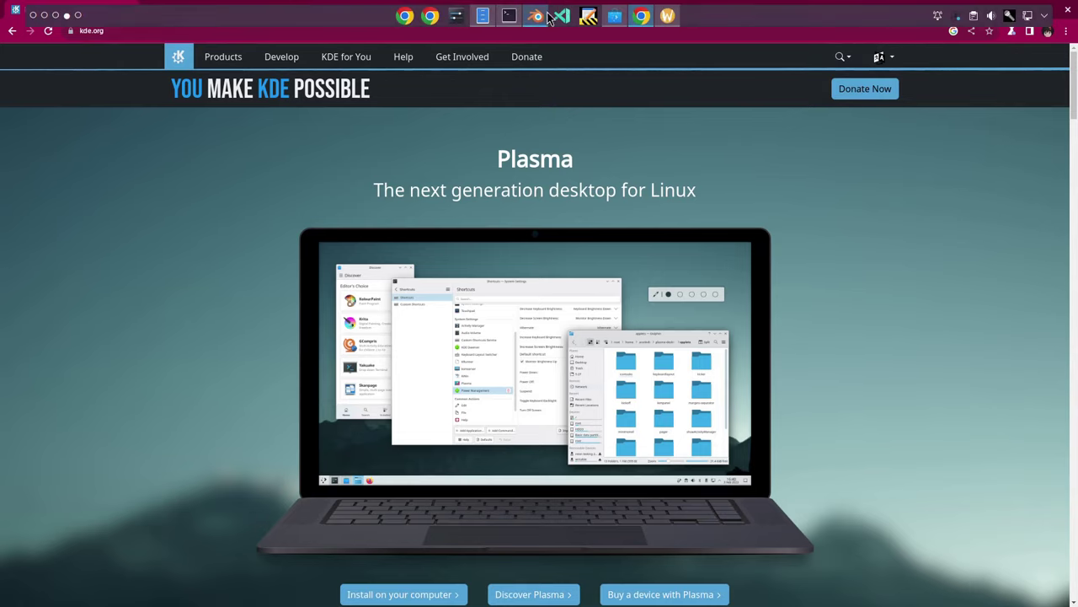
left_click(509, 17)
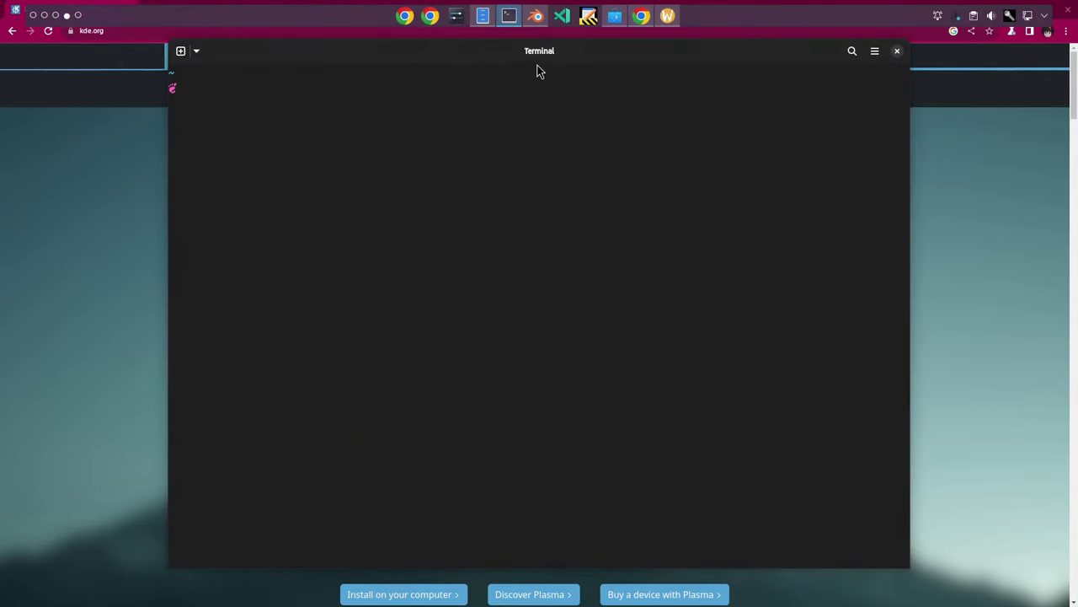
left_click_drag(469, 60, 503, 96)
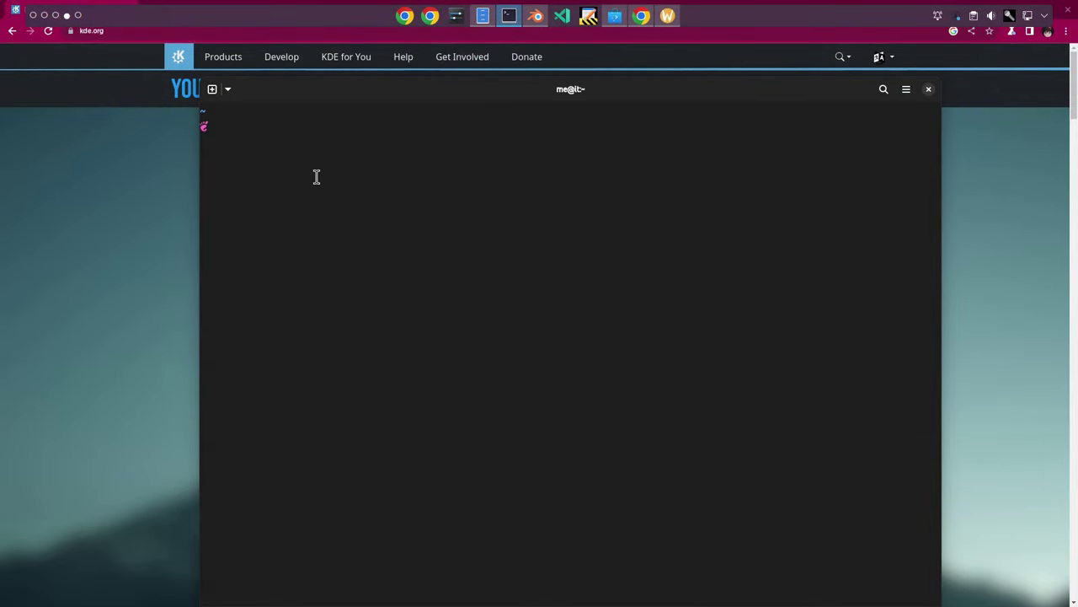
left_click(154, 180)
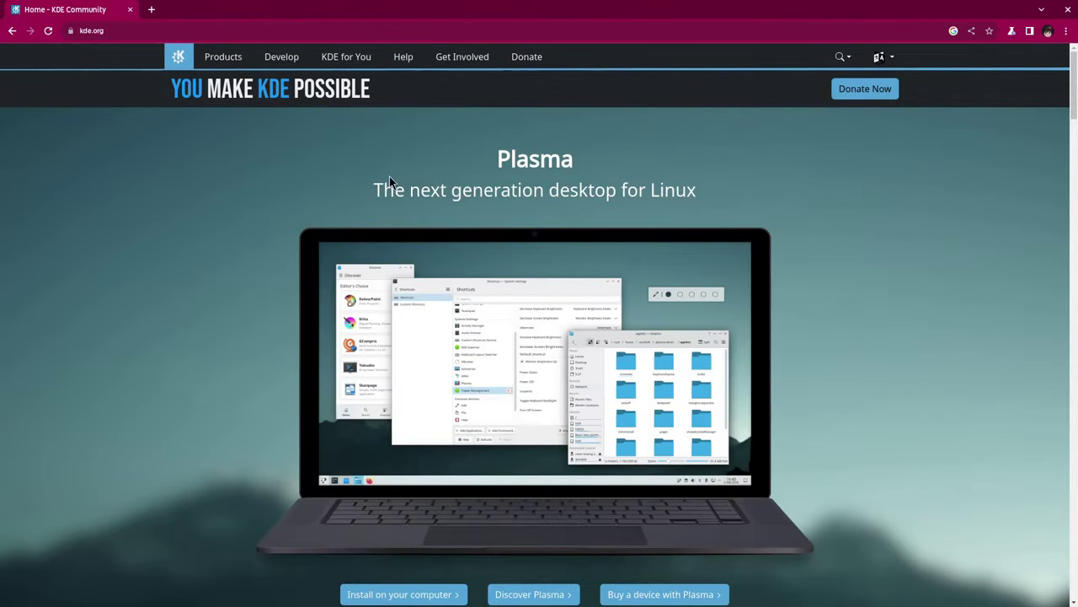
Search for "calc" in the desktop Overview and launch KCalc
key("alt+Tab")
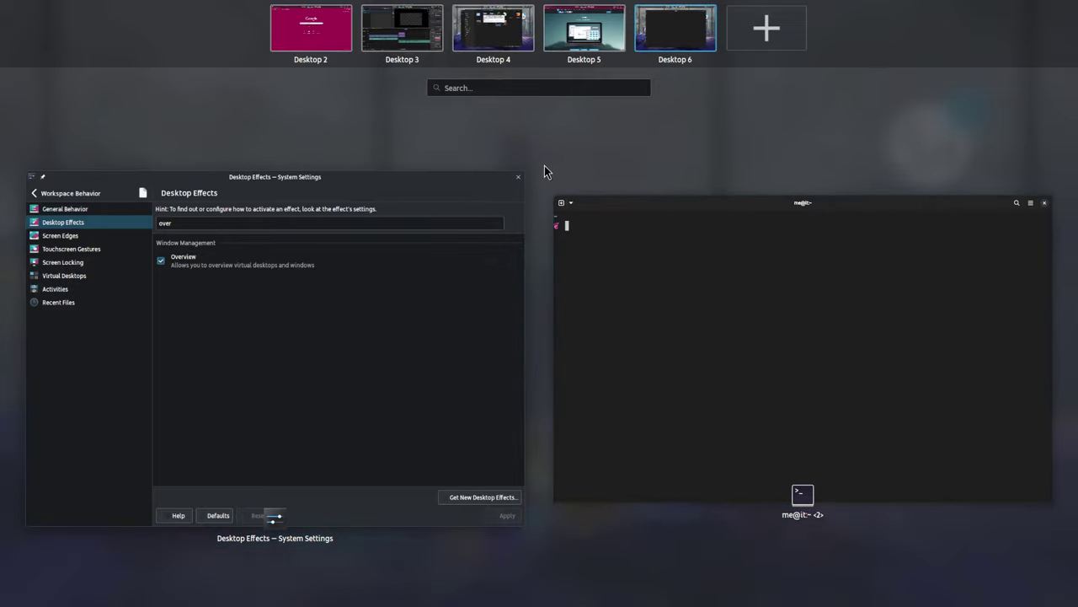
type("calc")
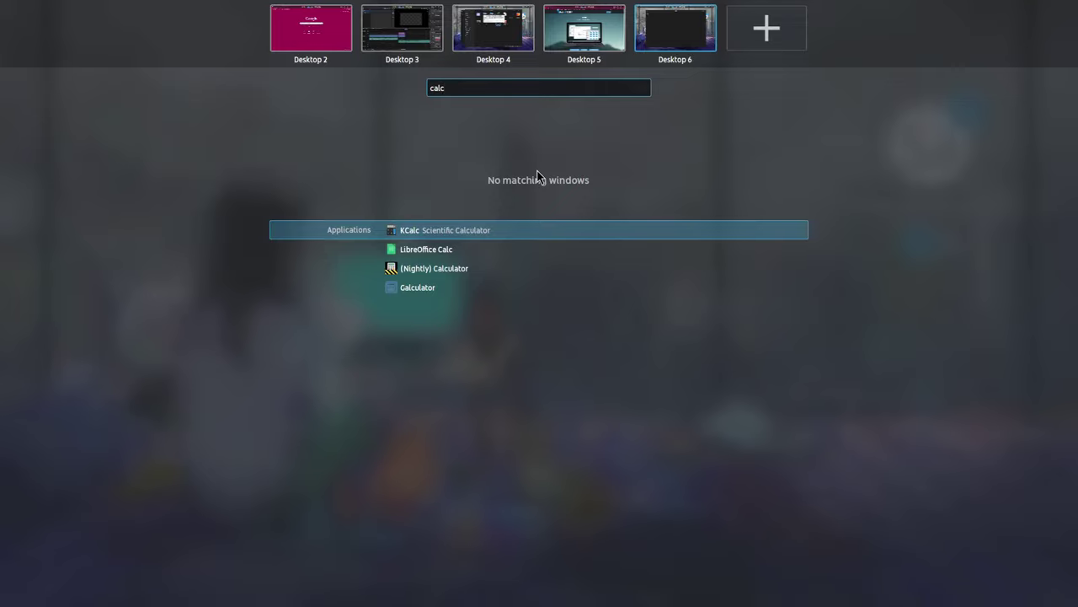
key("Return")
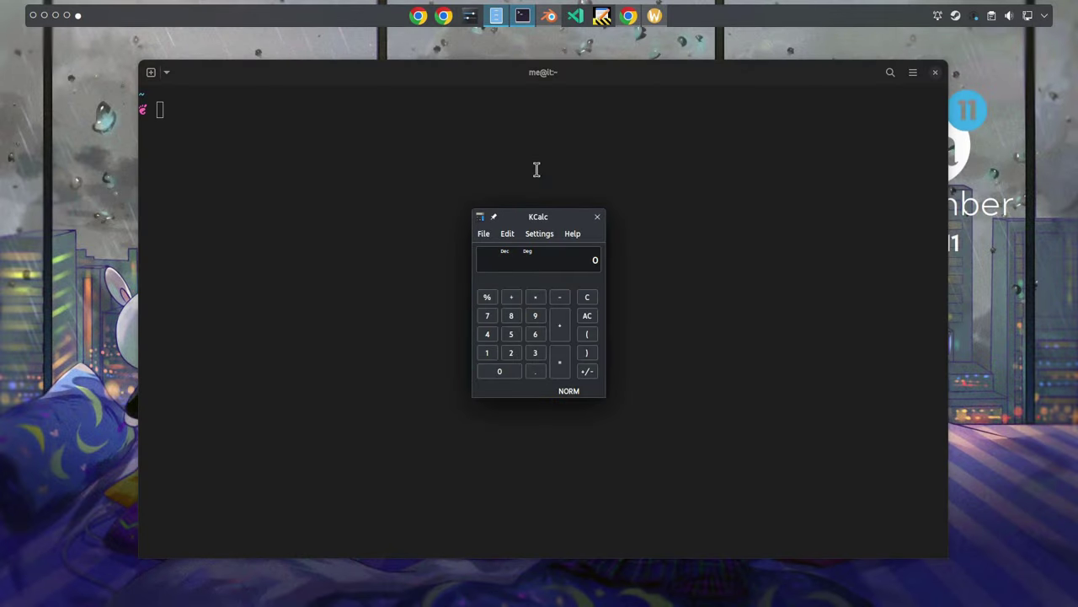
Switch to the Desktop Effects settings through the Overview and set the Overview effect's layout mode to Natural
key("super+w")
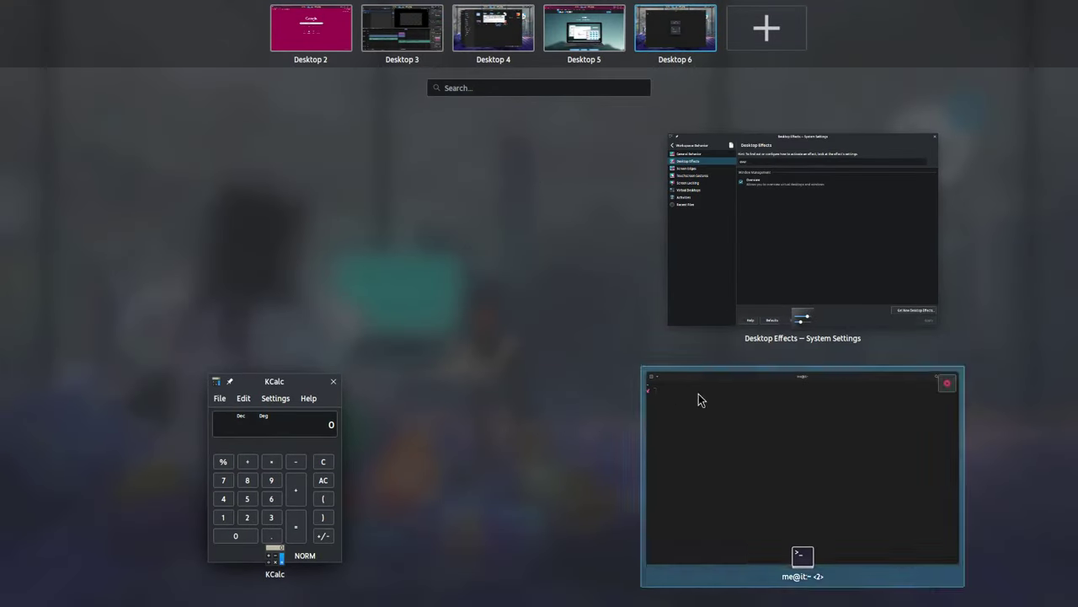
left_click(843, 245)
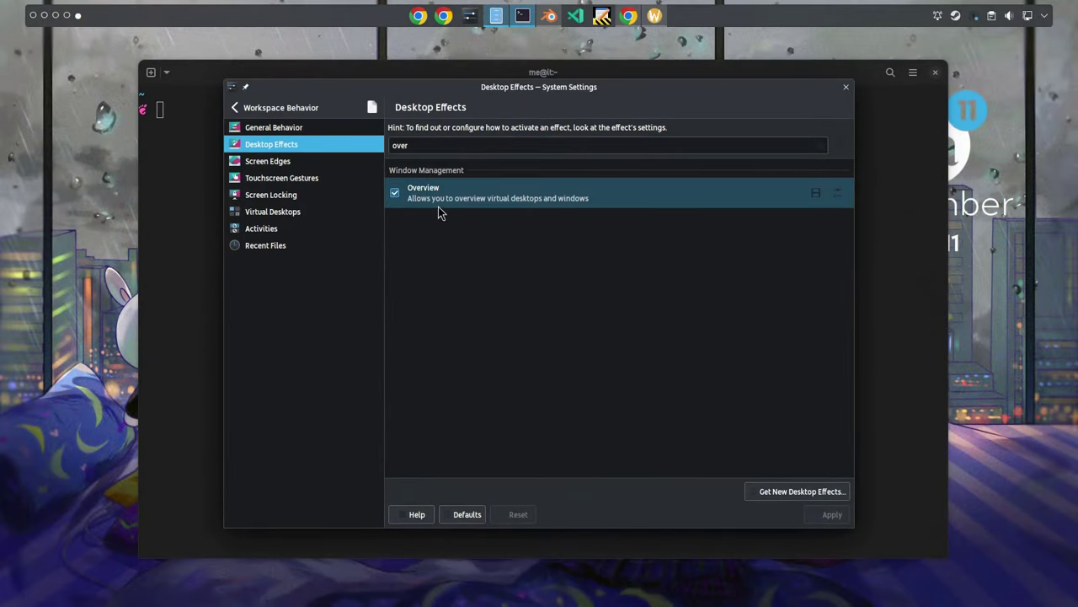
left_click(836, 194)
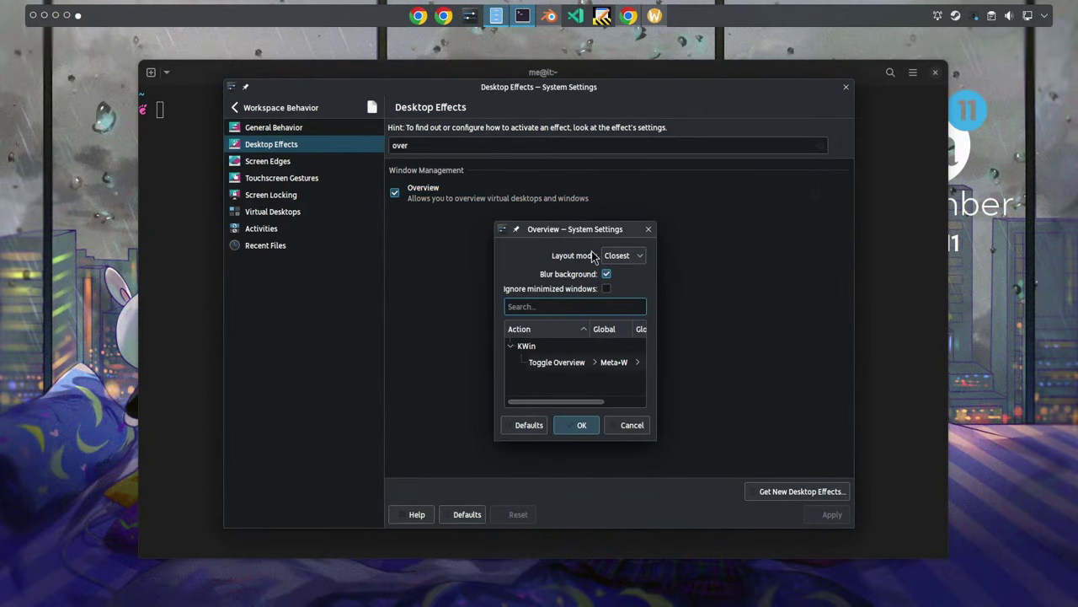
left_click(621, 255)
left_click(615, 287)
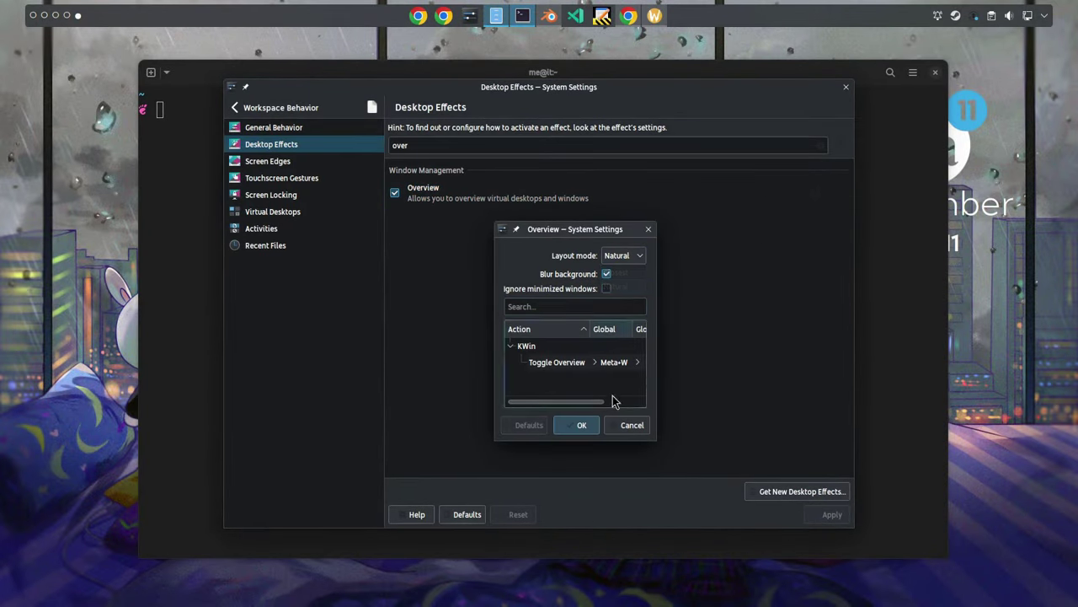
left_click(582, 425)
Check the window arrangement in the Overview, close it, and move the Desktop Effects window partly past the screen edge
key("super+w")
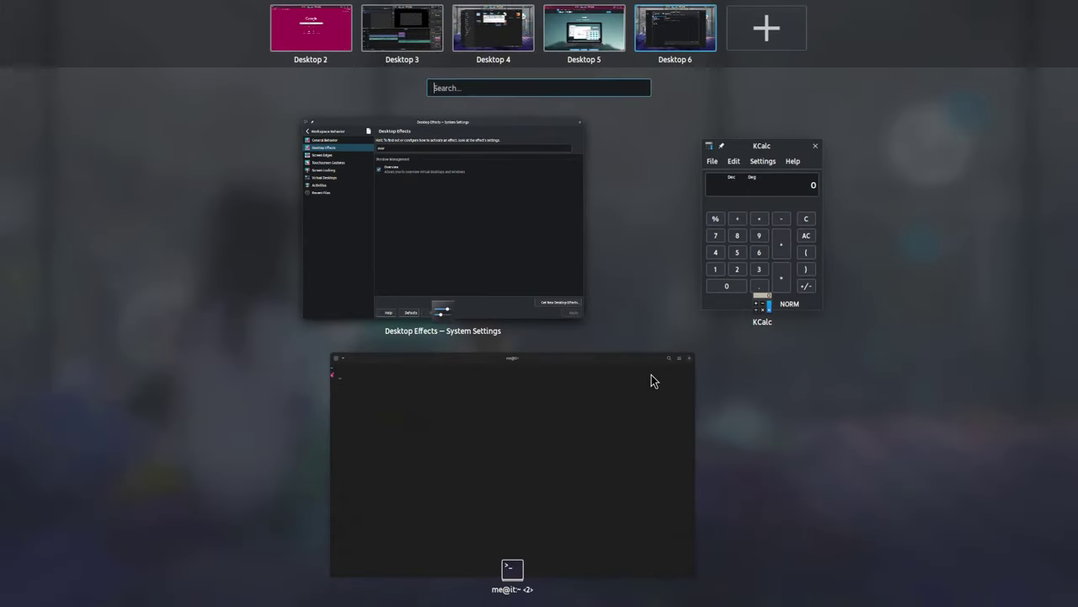
key("super+w")
left_click_drag(373, 313, 638, 326)
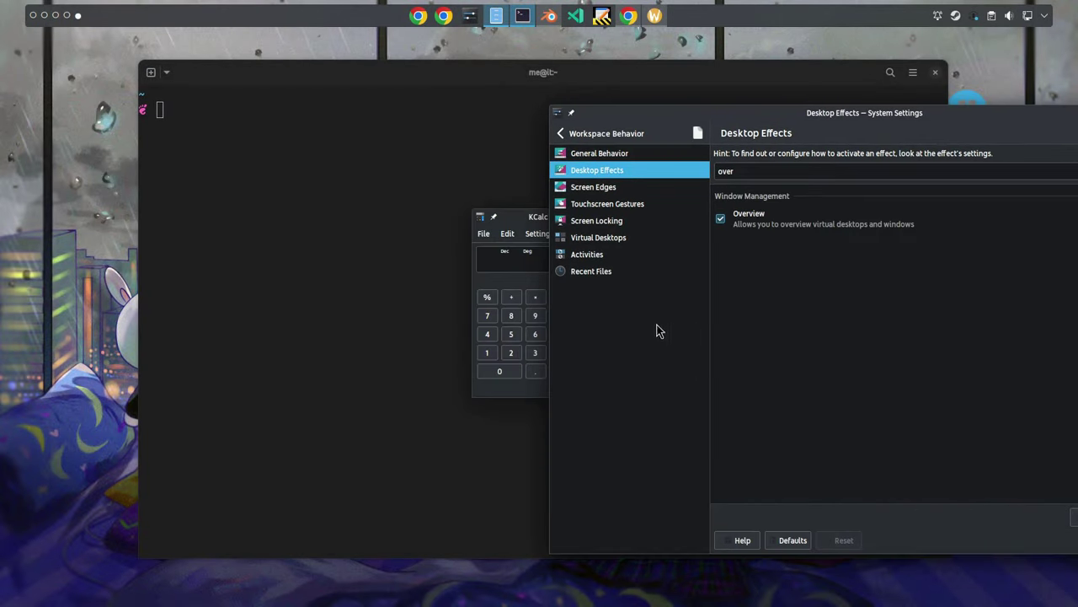
Move the KCalc window clear of the Desktop Effects window to the screen's left side, and switch to Desktop 5 through the Overview
left_click_drag(506, 216, 142, 177)
key("super+w")
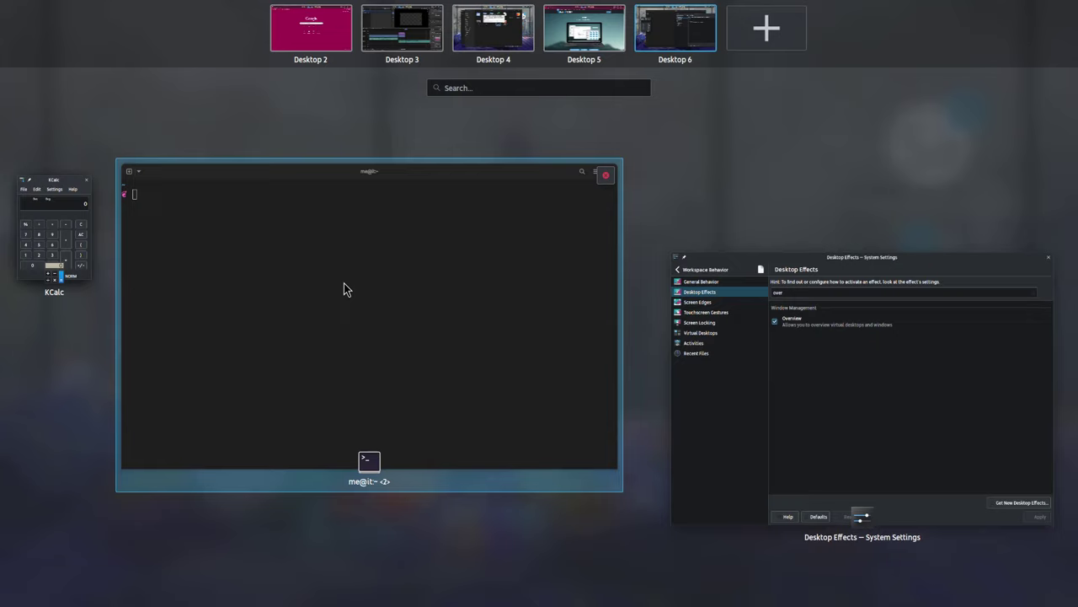
left_click(598, 39)
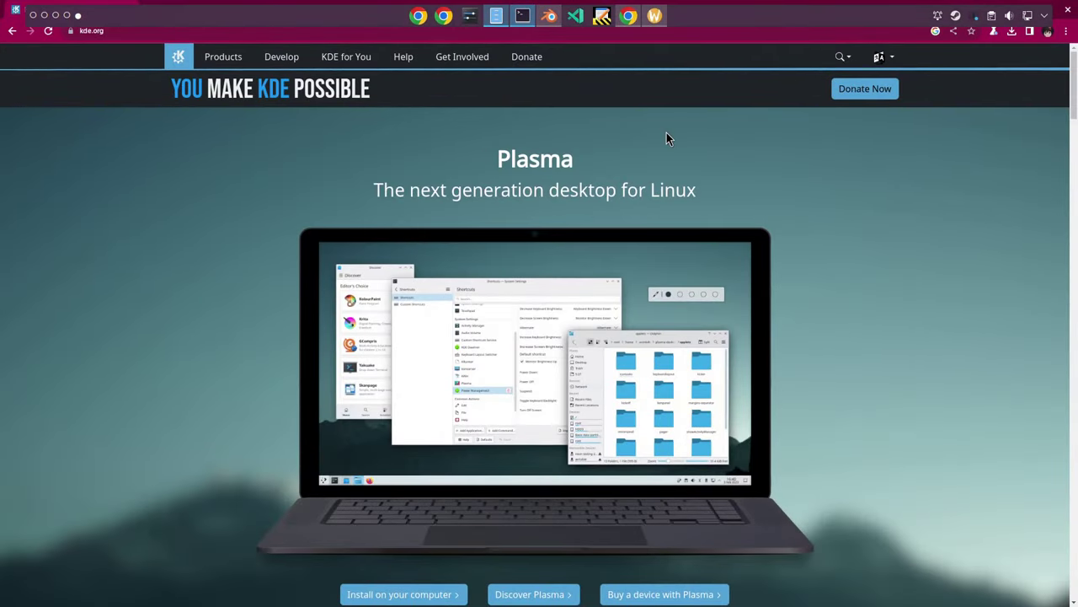
Open the Overview and switch back and forth between Desktop 5 and the desktop after it, ending on the latter
key("super+w")
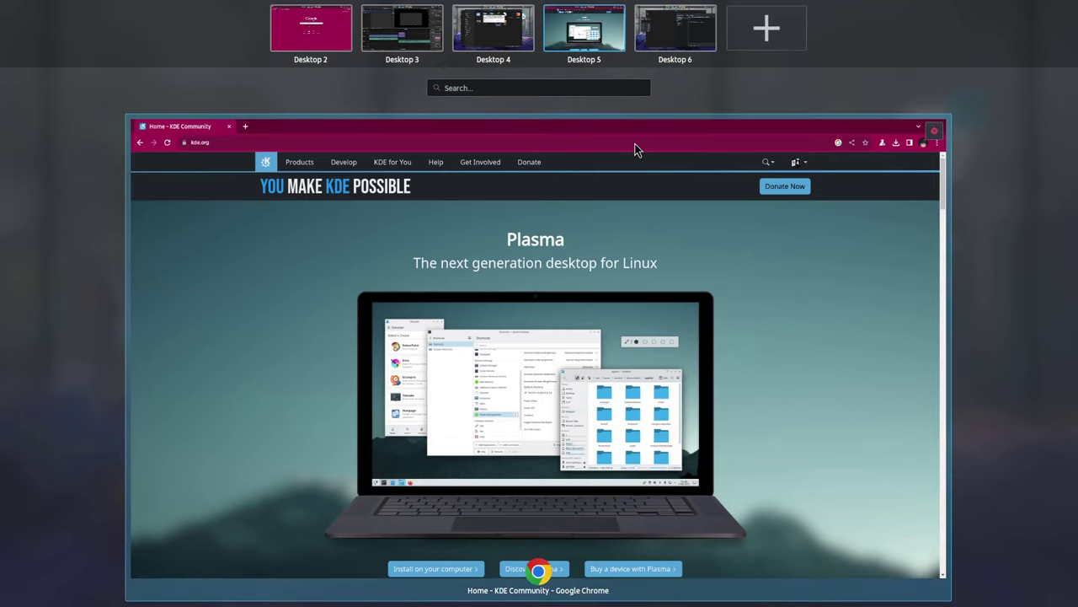
key("ctrl+super+Right")
key("ctrl+super+Left")
key("ctrl+super+Right")
key("ctrl+super+Left")
key("ctrl+super+Right")
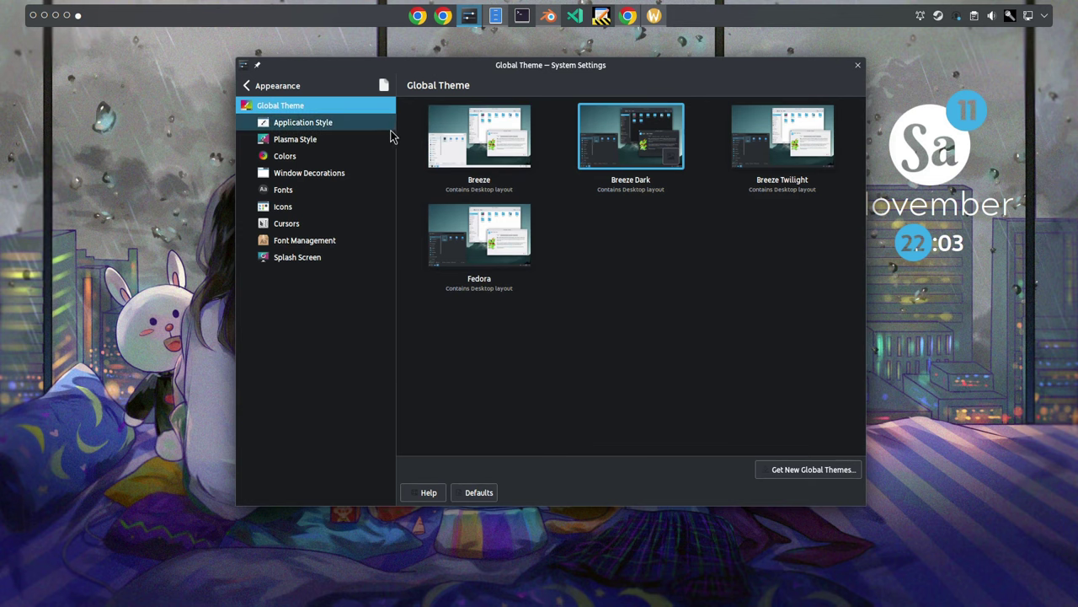
Open the Fonts settings, preview YouTube Sans [URW] and YTSans Medium for the General font, and discard the selection
left_click(311, 194)
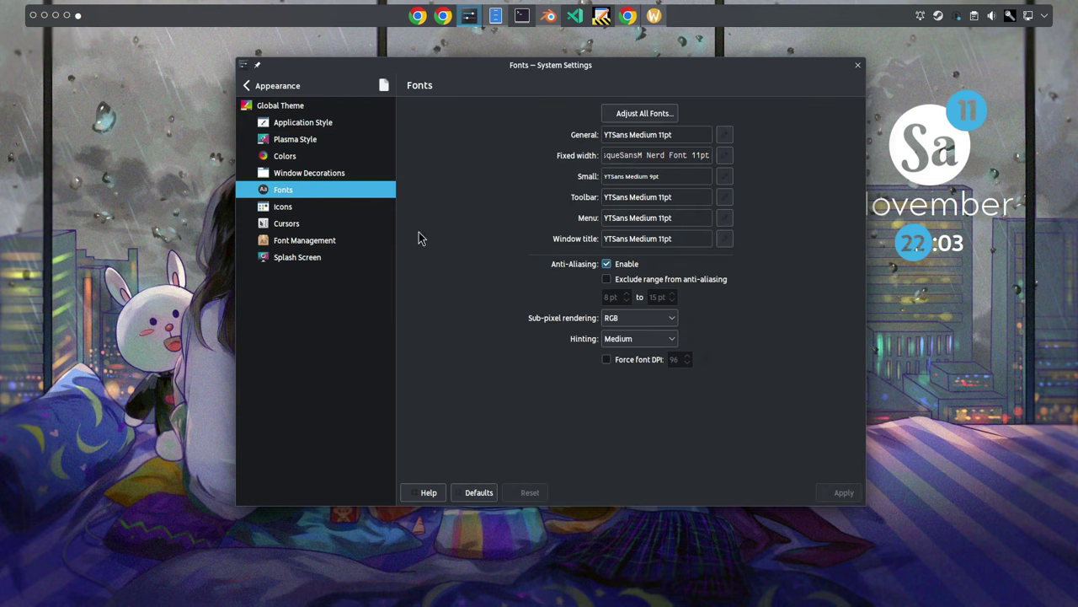
left_click(724, 134)
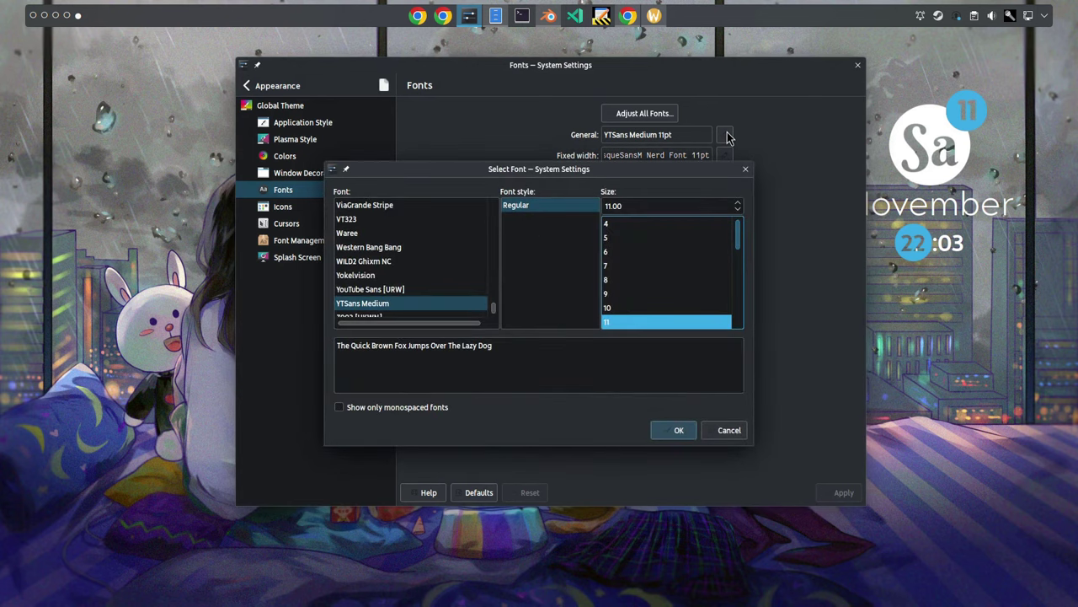
left_click(375, 291)
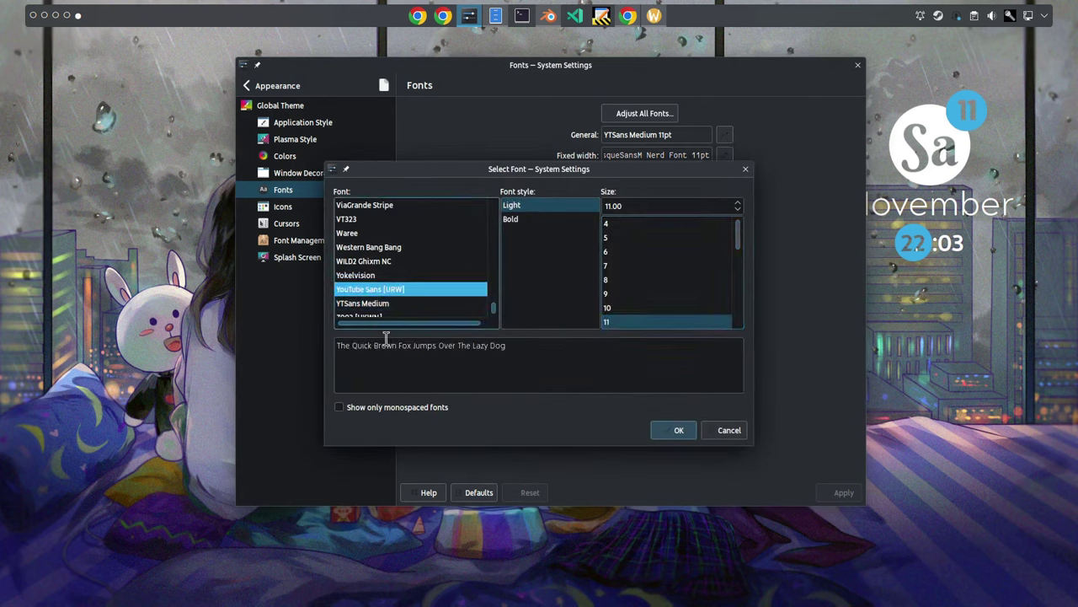
left_click(384, 306)
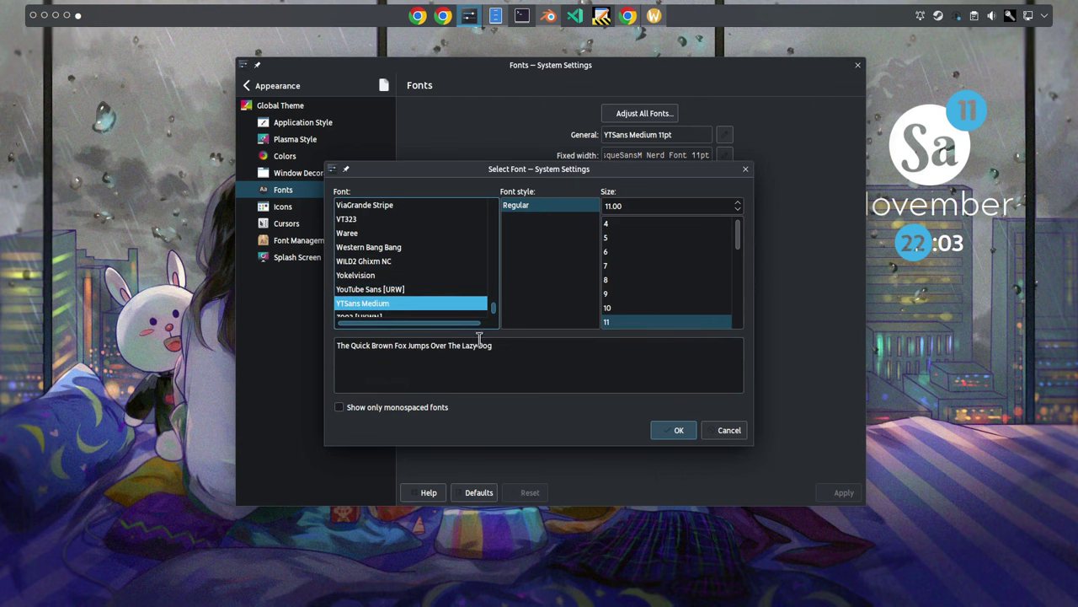
left_click(730, 431)
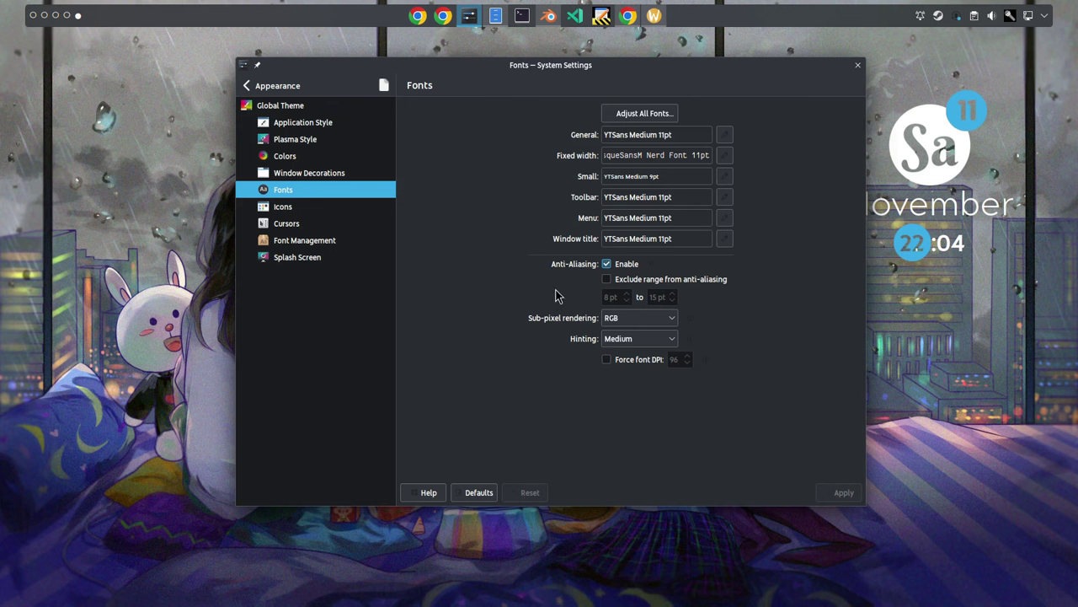
Bring up the Files window, shrink it and move it to the screen's left side, and return to the Fonts settings window
left_click(496, 17)
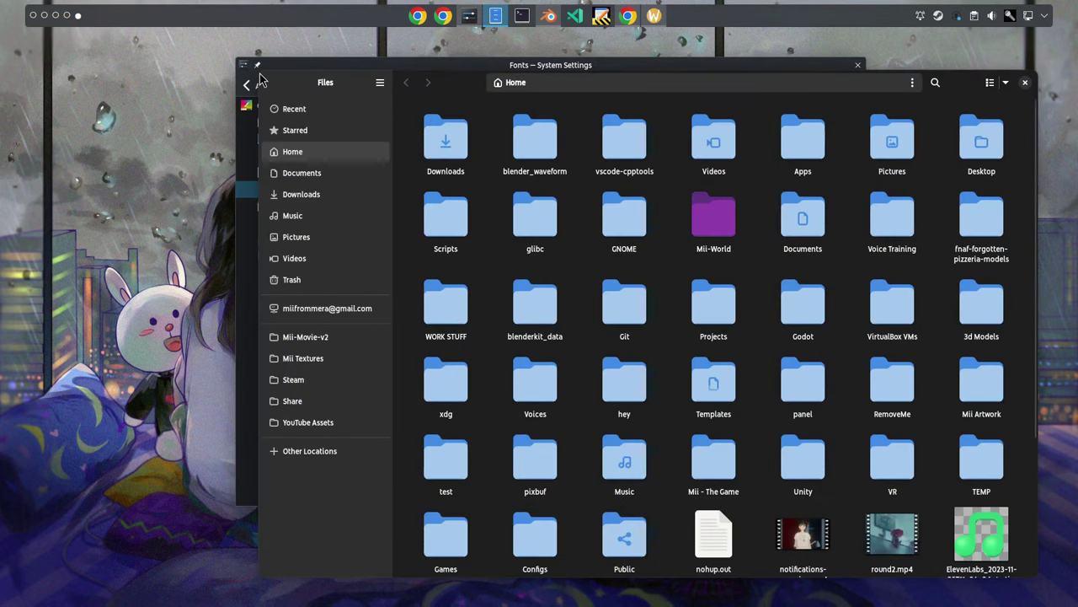
left_click_drag(272, 68, 342, 155)
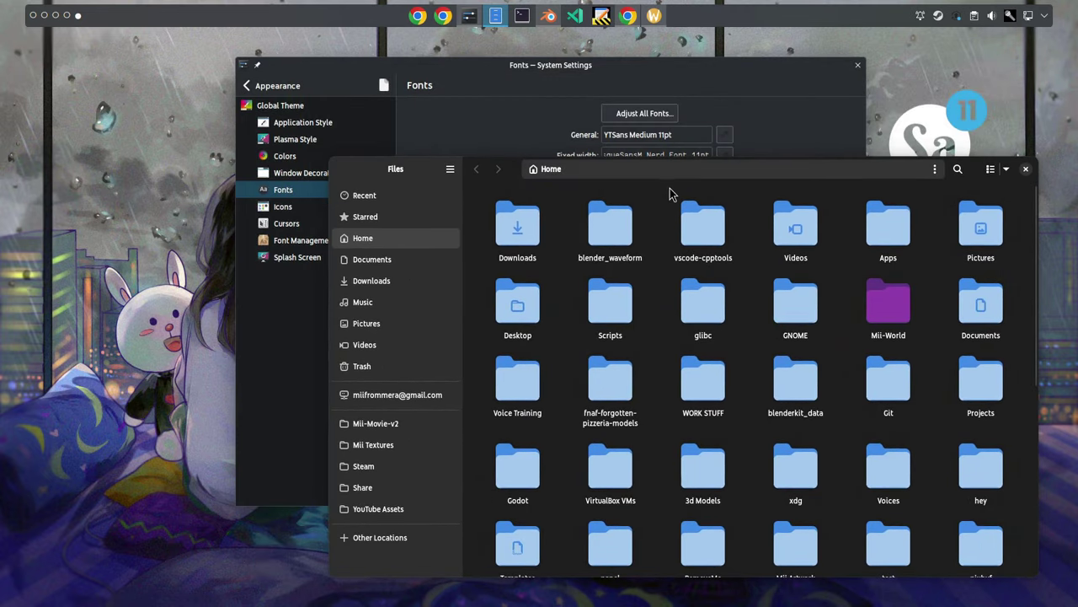
left_click_drag(697, 200, 374, 125)
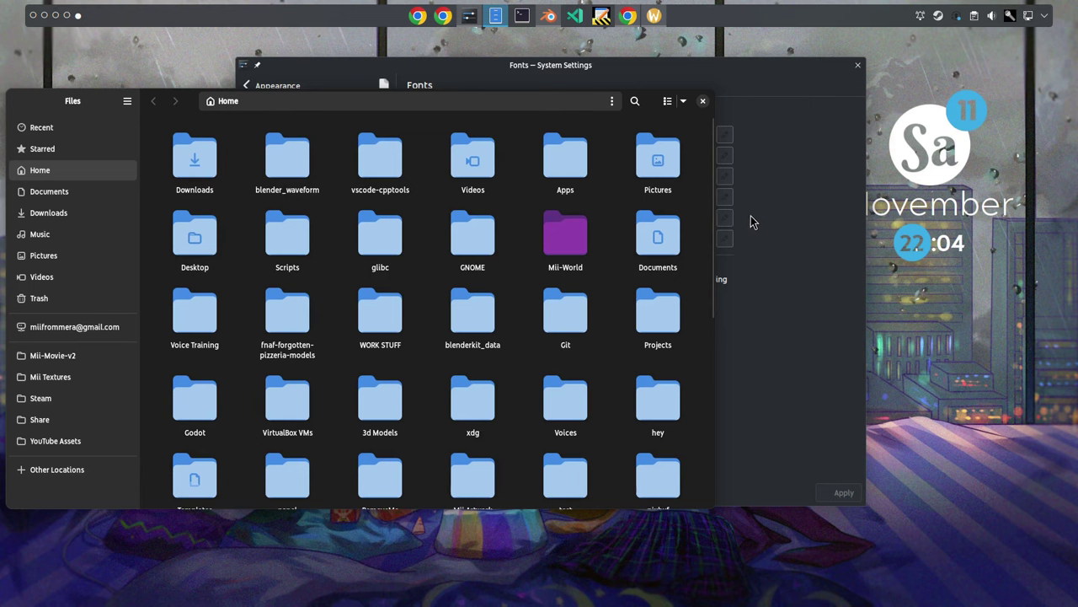
left_click(779, 219)
left_click_drag(678, 67, 722, 70)
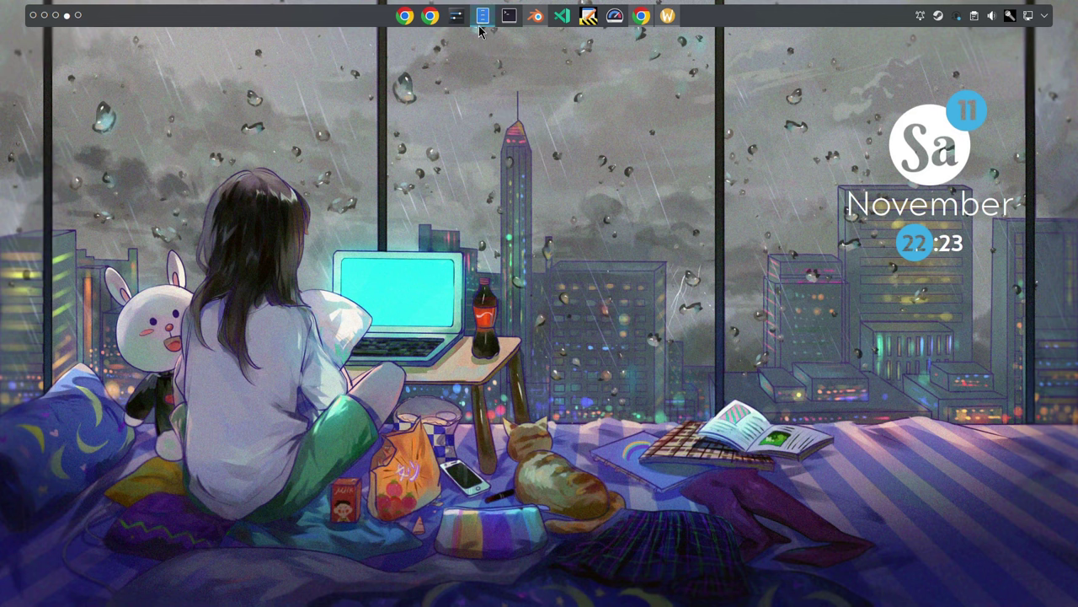
Bring up the Files window on the empty desktop
left_click(482, 17)
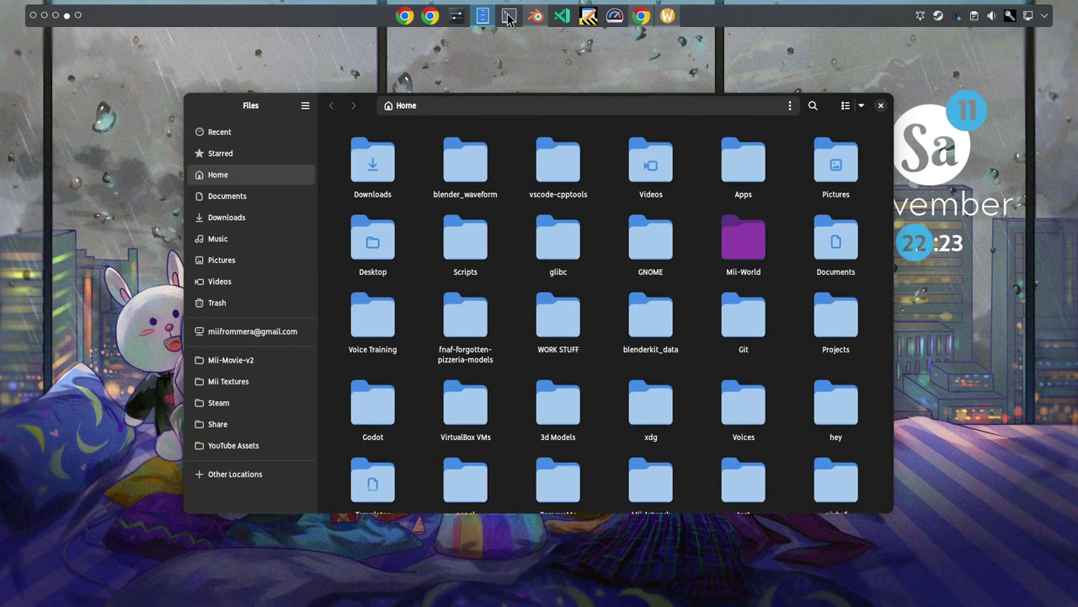